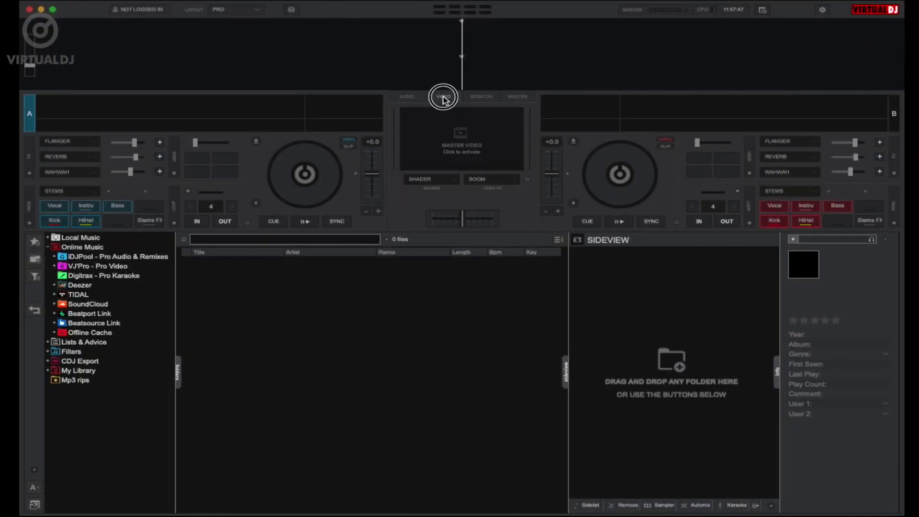
Set the master video output to Windowed so the light-beam visuals play in a separate window
{"action": "right_click", "coordinate": [461, 143]}
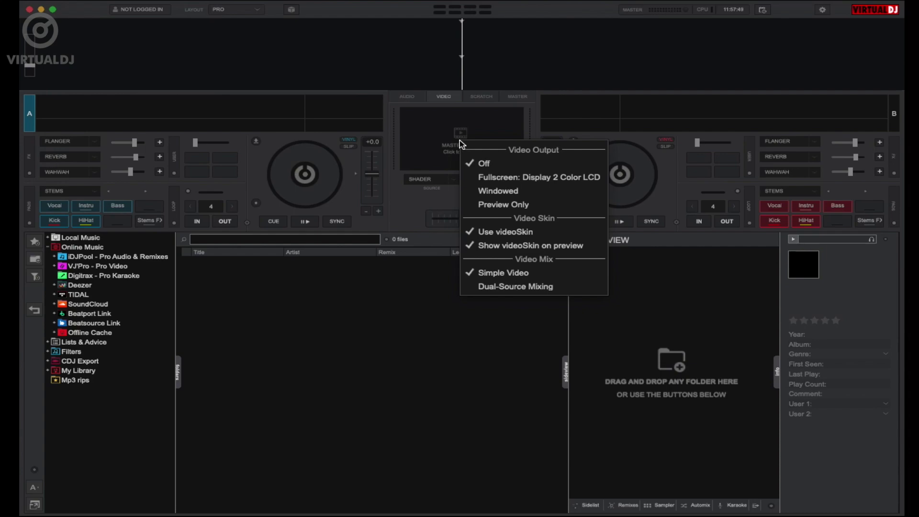
{"action": "left_click", "coordinate": [516, 191]}
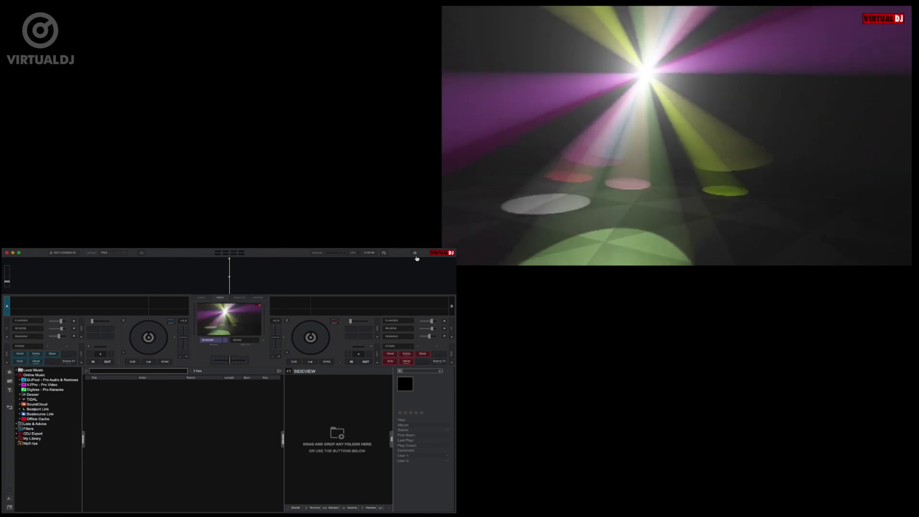
Filter the Options settings by 'logo', set videoLogo to No, and dismiss the Pro-licence warning
{"action": "left_click", "coordinate": [416, 253]}
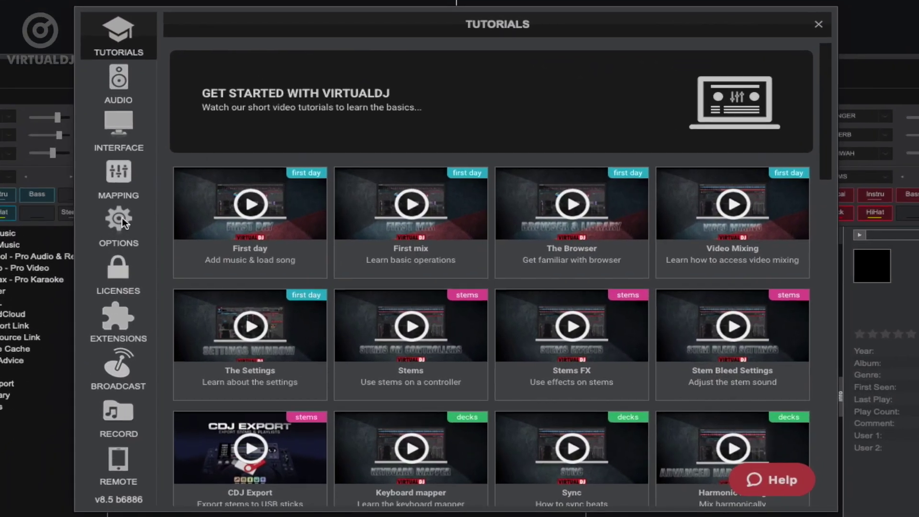
{"action": "left_click", "coordinate": [81, 319]}
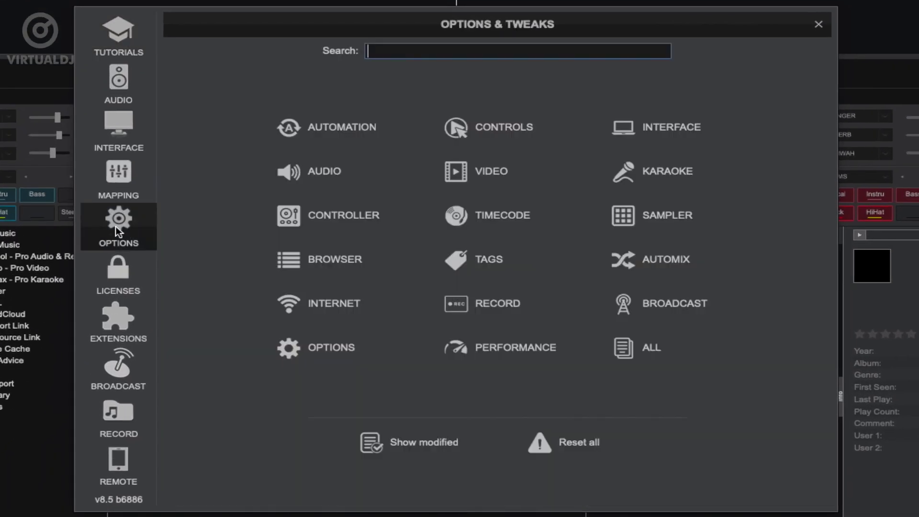
{"action": "left_click", "coordinate": [393, 52]}
{"action": "type", "text": "logo"}
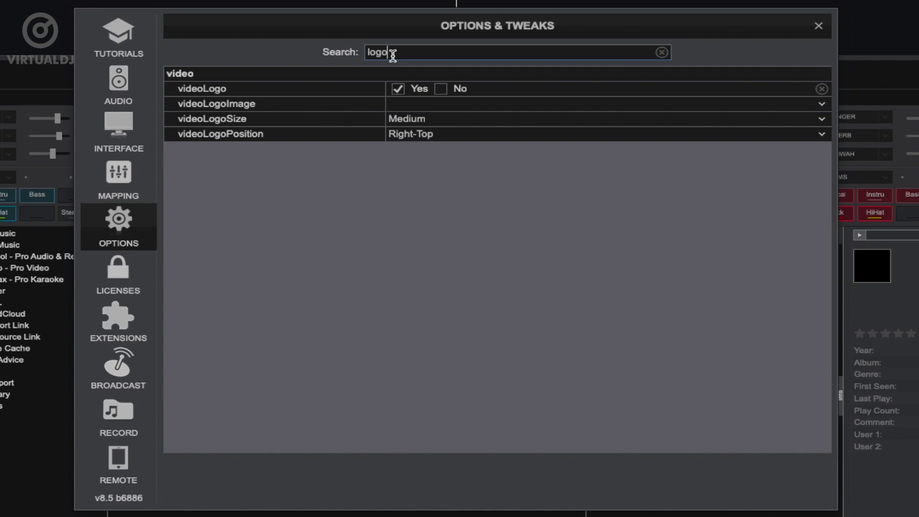
{"action": "left_click", "coordinate": [440, 90]}
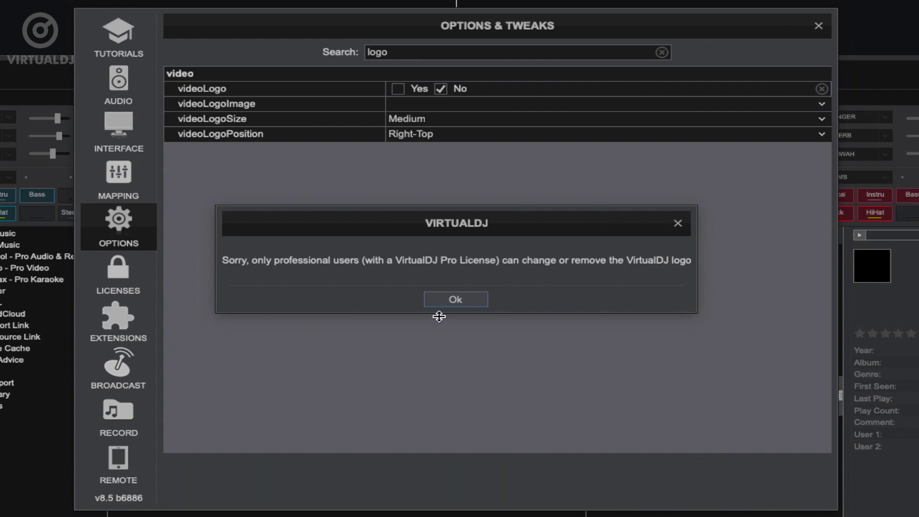
{"action": "left_click", "coordinate": [450, 300]}
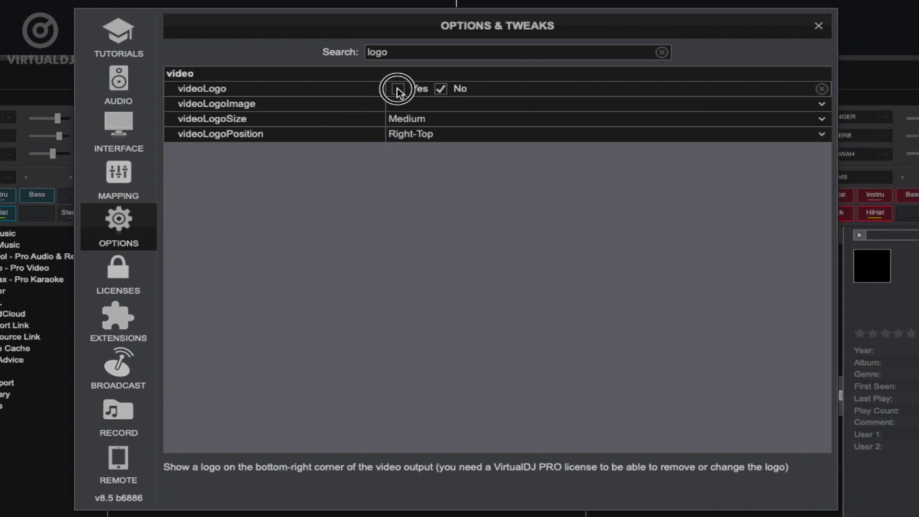
Connect to the PRO-licensed account from Licenses, close the welcome dialog, and go back to Options
{"action": "left_click", "coordinate": [115, 278]}
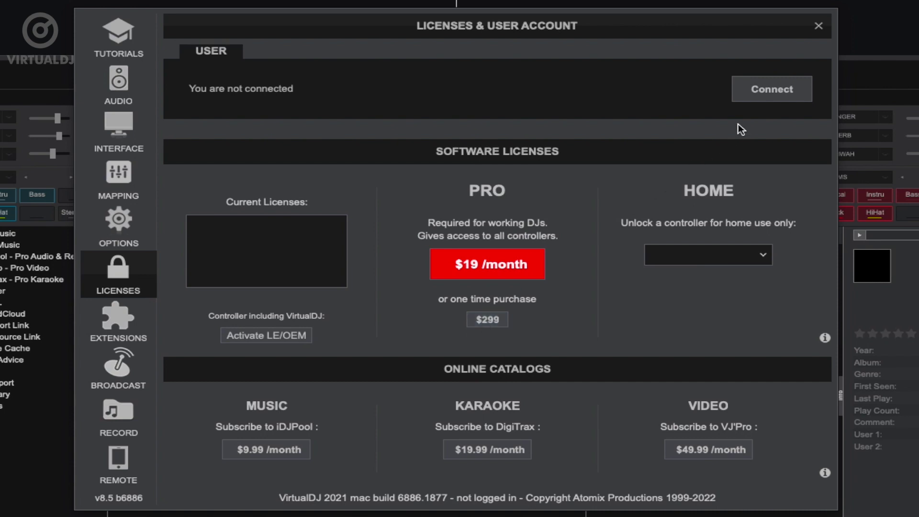
{"action": "left_click", "coordinate": [757, 90]}
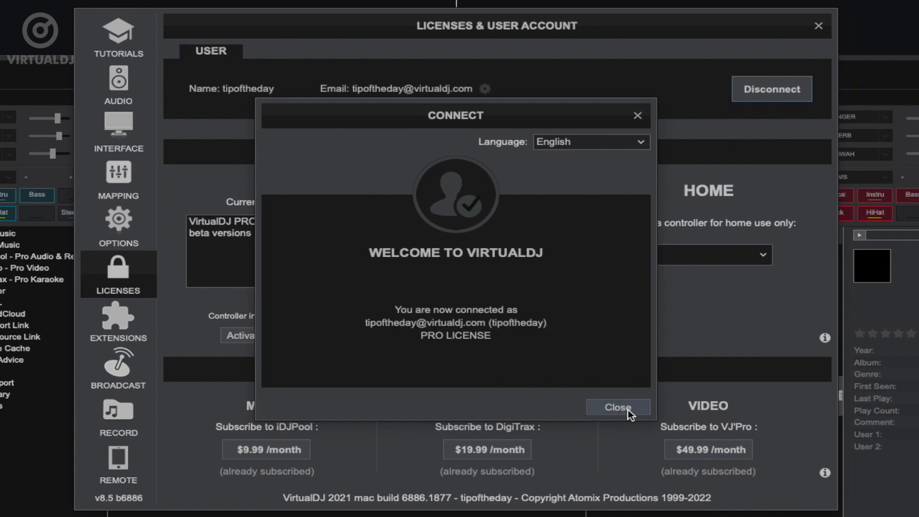
{"action": "left_click", "coordinate": [627, 409]}
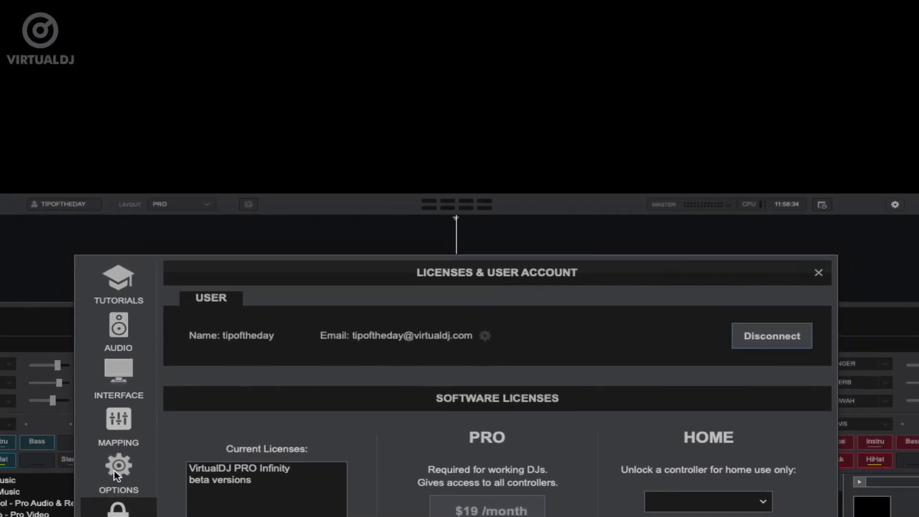
{"action": "left_click", "coordinate": [114, 470]}
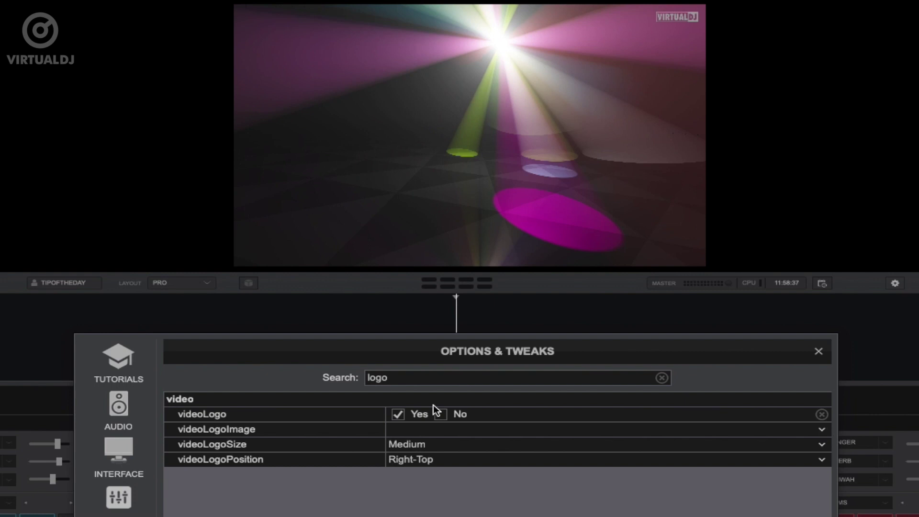
{"action": "left_click", "coordinate": [440, 415]}
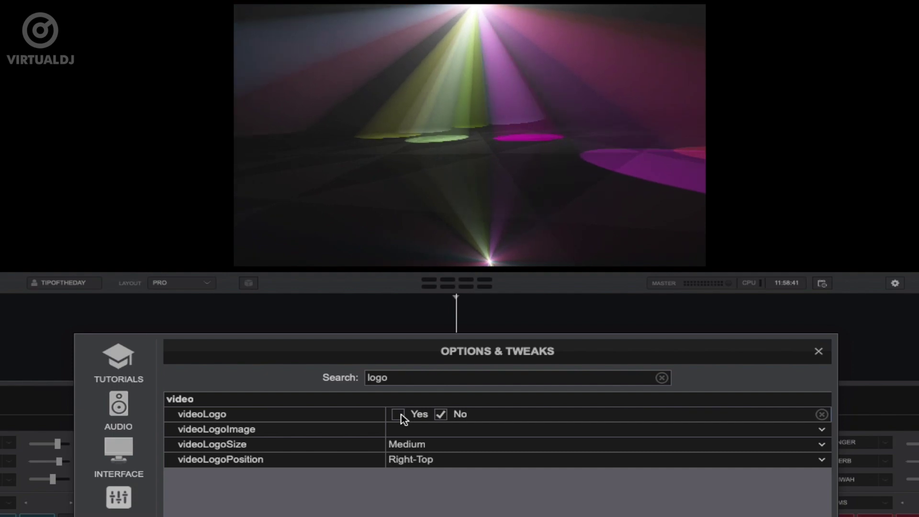
{"action": "left_click", "coordinate": [399, 414]}
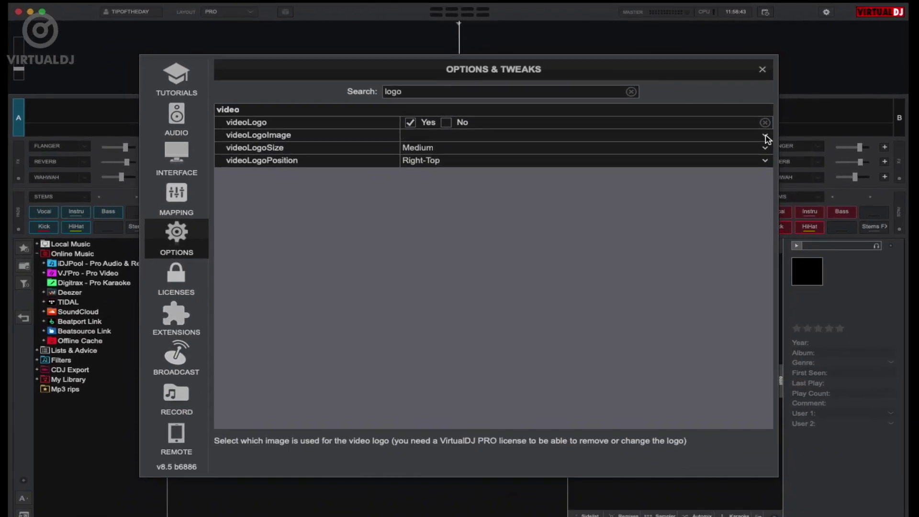
Set videoLogoImage to videoslide_tipofday_plain.jpg from the Desktop
{"action": "left_click", "coordinate": [787, 253]}
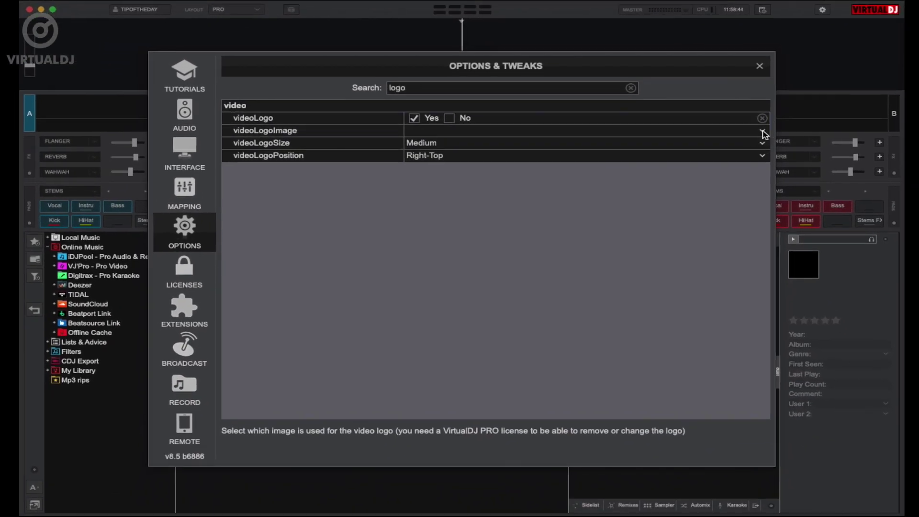
{"action": "left_click_drag", "start_coordinate": [621, 23], "coordinate": [560, 107]}
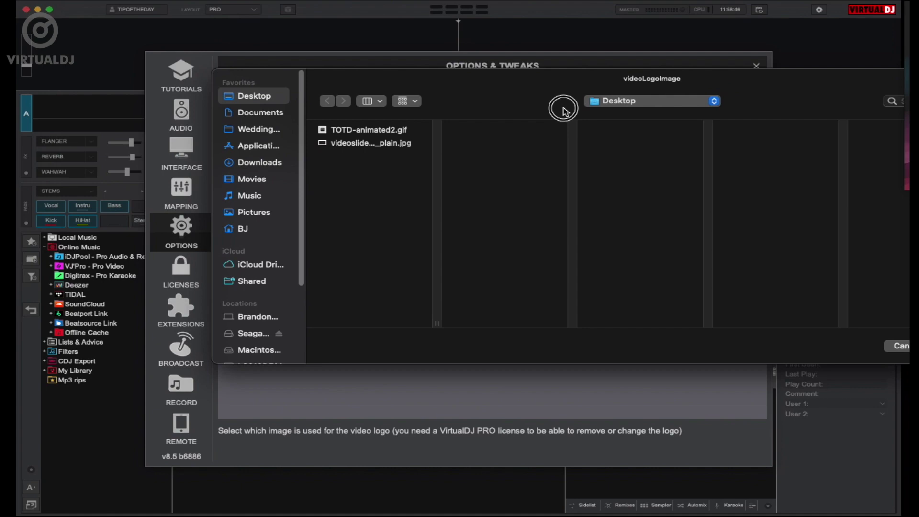
{"action": "left_click", "coordinate": [324, 151]}
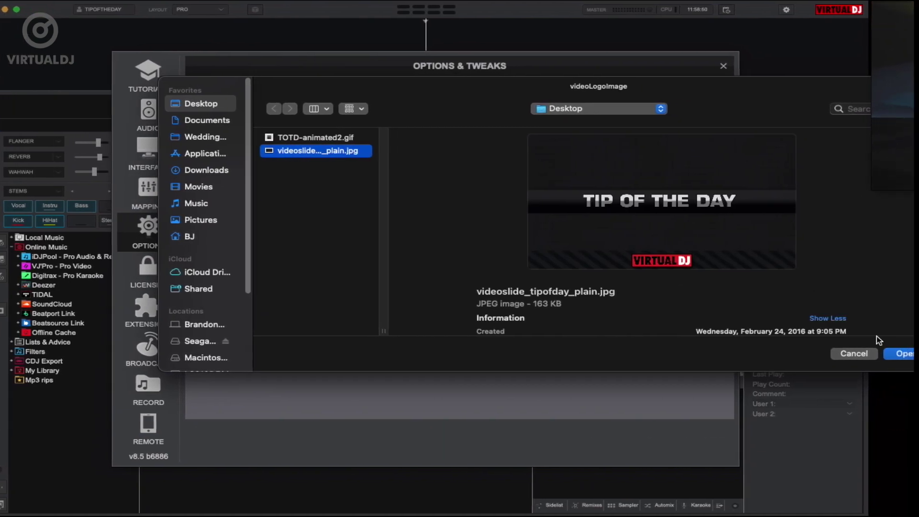
{"action": "left_click", "coordinate": [900, 353]}
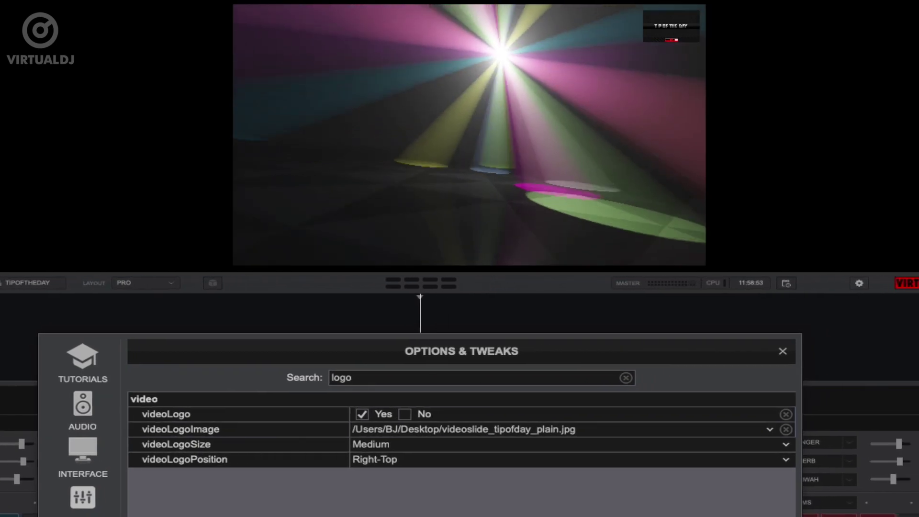
Set videoLogoSize to Large and videoLogoPosition to Left-Top, then Right-Bottom
{"action": "left_click", "coordinate": [785, 445]}
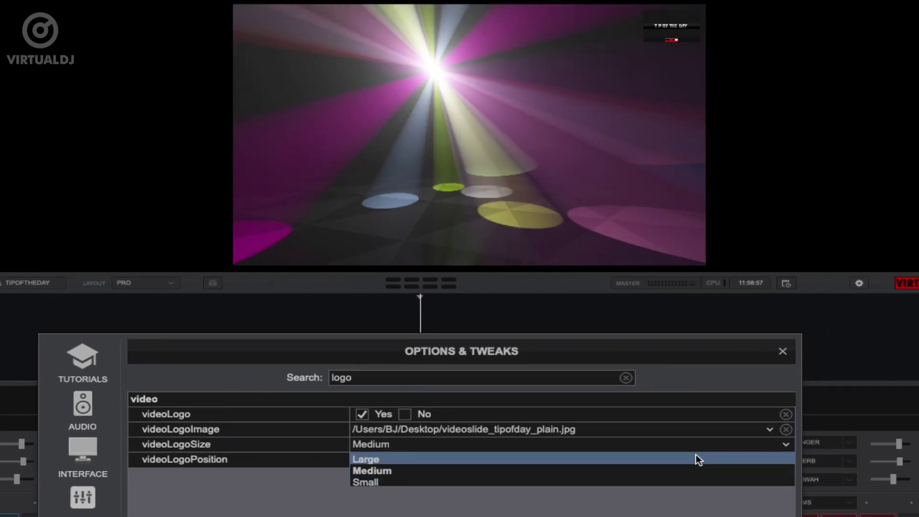
{"action": "left_click", "coordinate": [696, 457]}
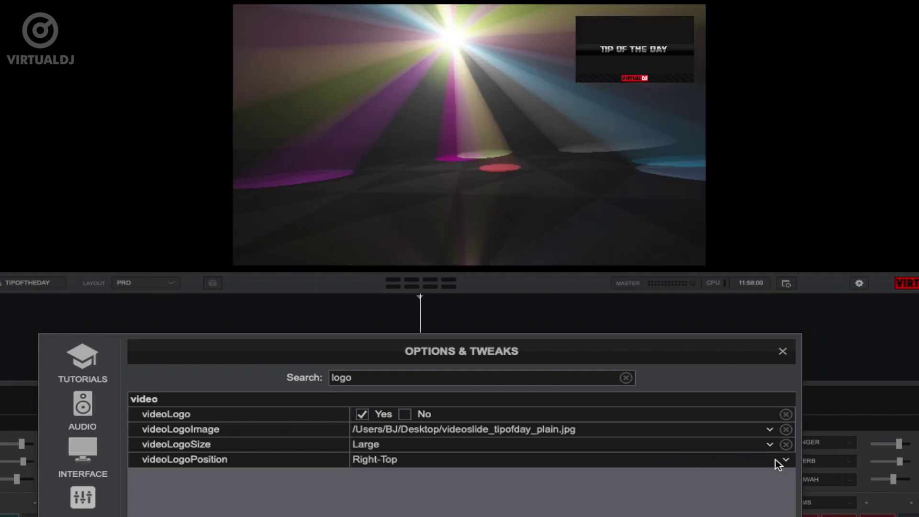
{"action": "left_click", "coordinate": [784, 460]}
{"action": "left_click", "coordinate": [698, 473]}
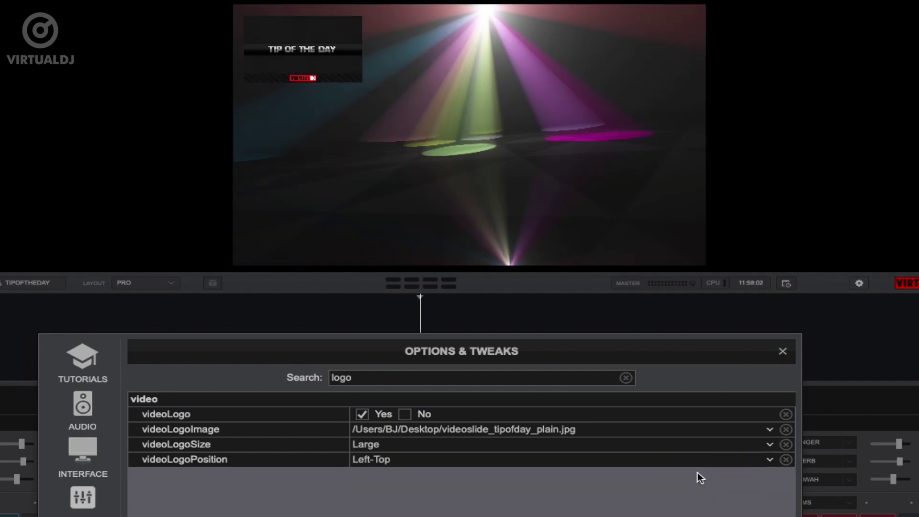
{"action": "left_click", "coordinate": [770, 460]}
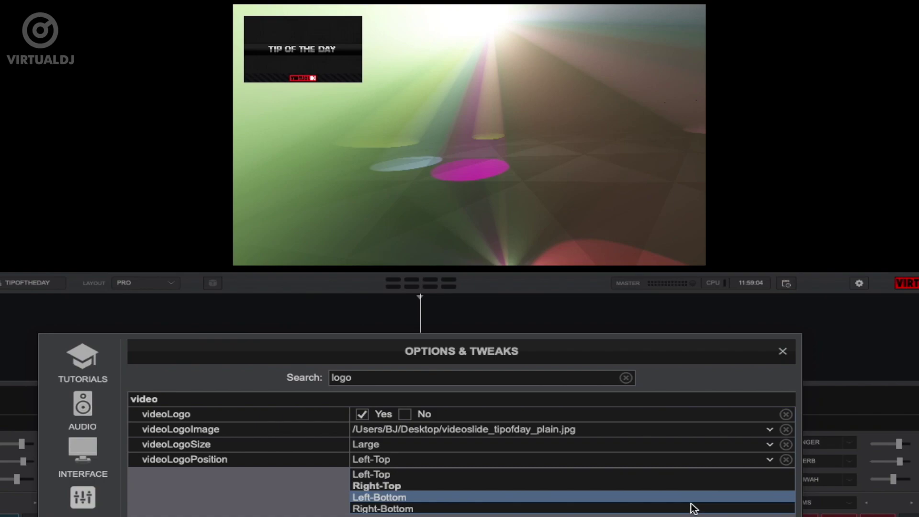
{"action": "left_click", "coordinate": [692, 506]}
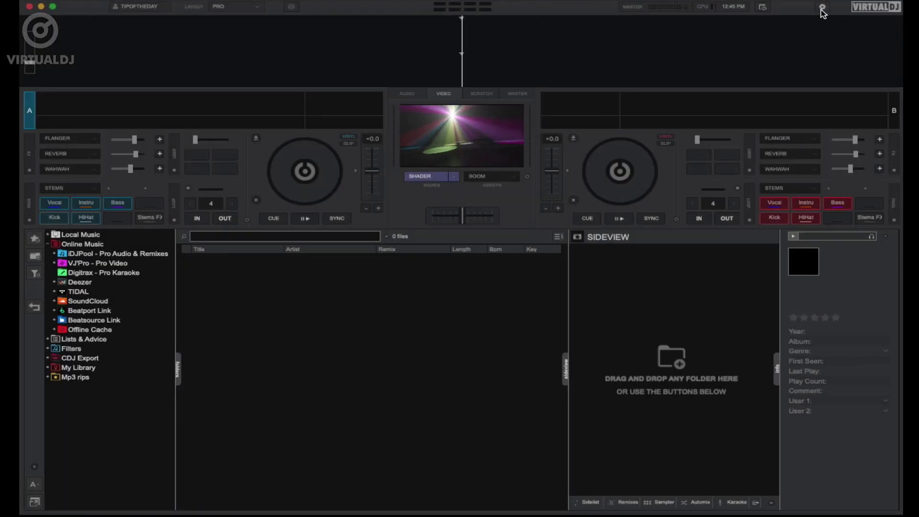
Search the Pads extensions for 'logo', install Video Logo (Pads), and close the settings
{"action": "left_click", "coordinate": [823, 8]}
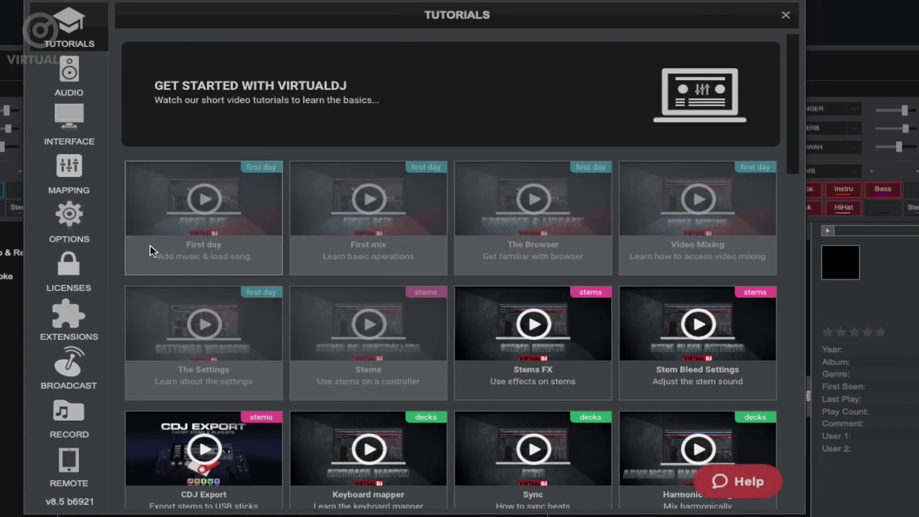
{"action": "left_click", "coordinate": [67, 322]}
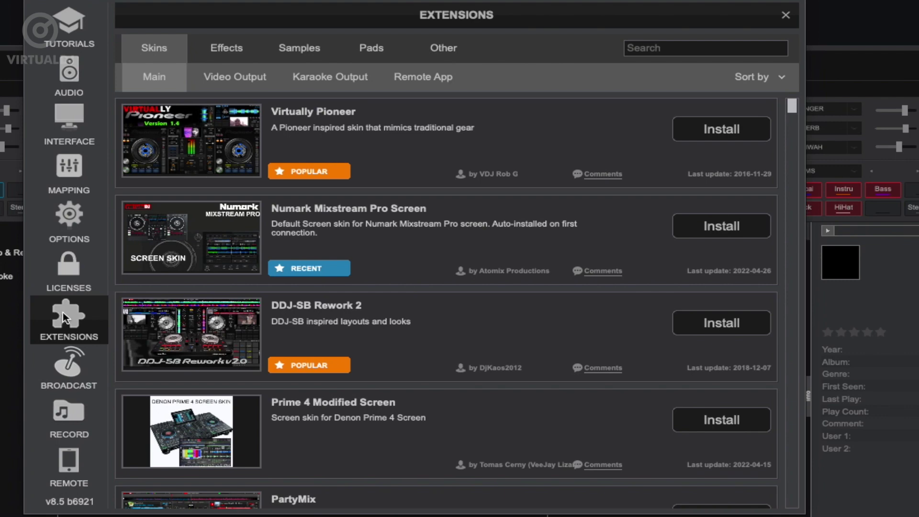
{"action": "left_click", "coordinate": [372, 48]}
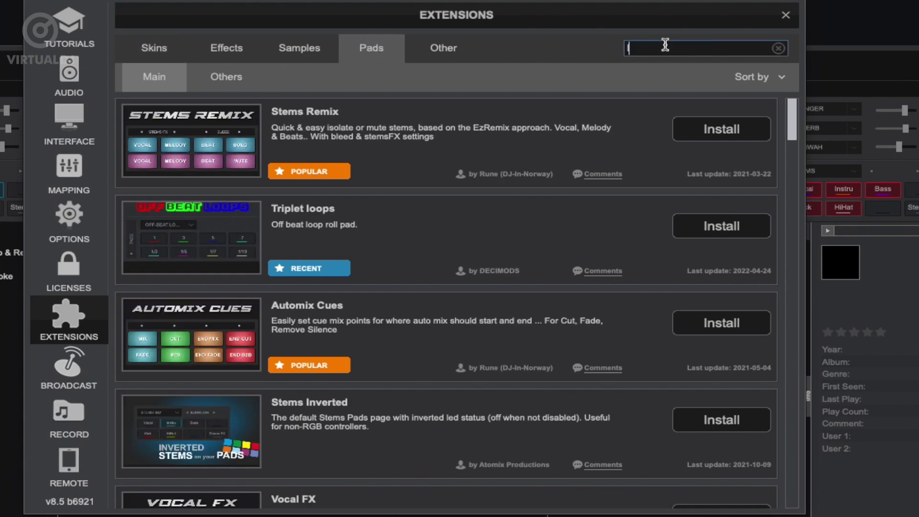
{"action": "type", "text": "logo"}
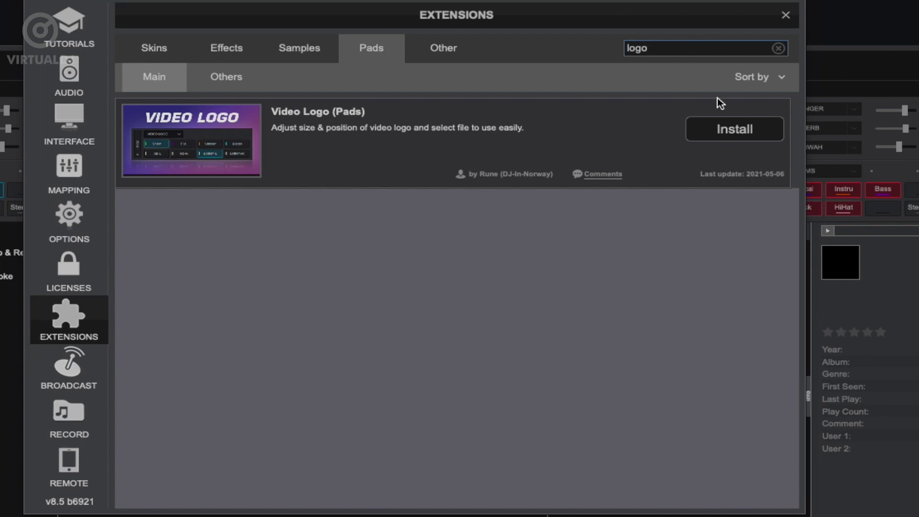
{"action": "left_click", "coordinate": [722, 135]}
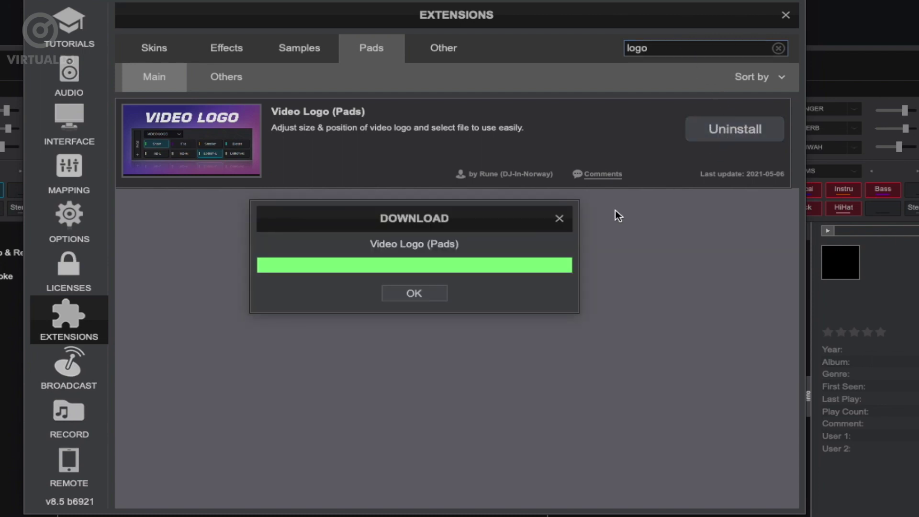
{"action": "left_click", "coordinate": [424, 296]}
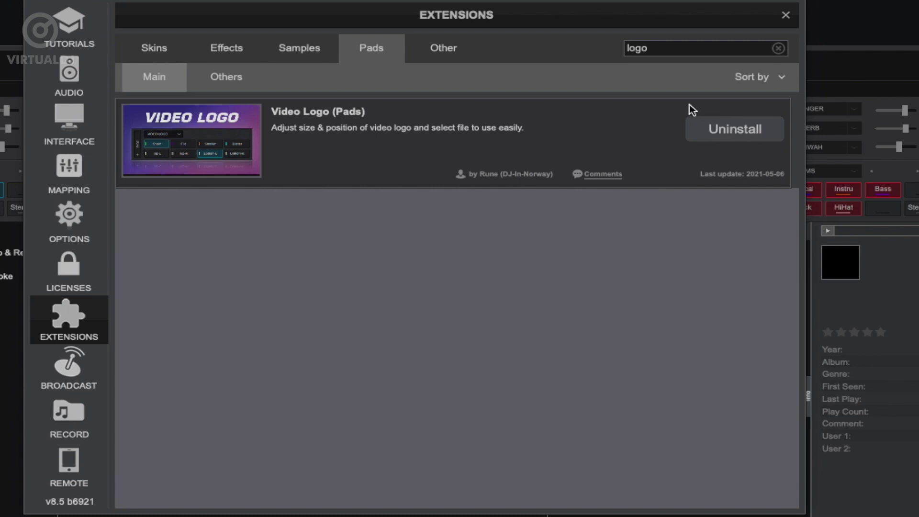
{"action": "left_click", "coordinate": [788, 16]}
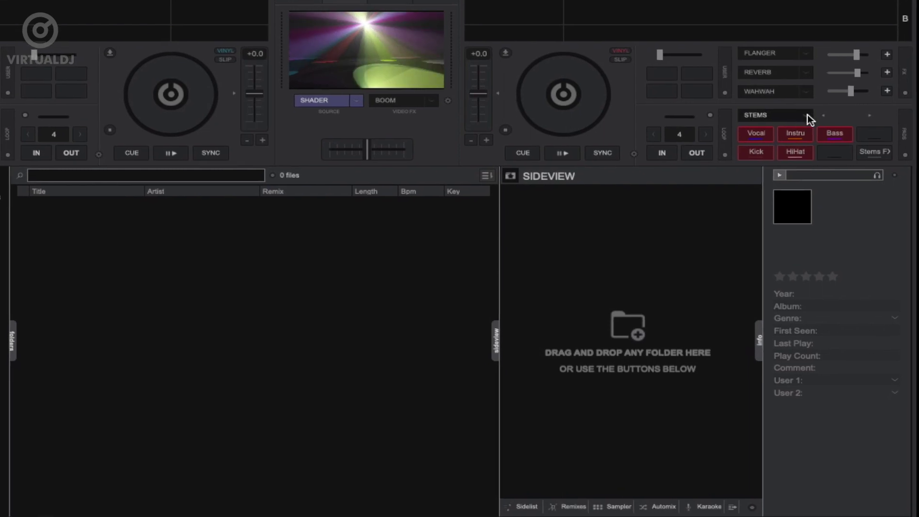
Switch the deck's pads to the Video Logo page and load videoslide_tipofday_plain.jpg via the File pad
{"action": "left_click", "coordinate": [815, 124]}
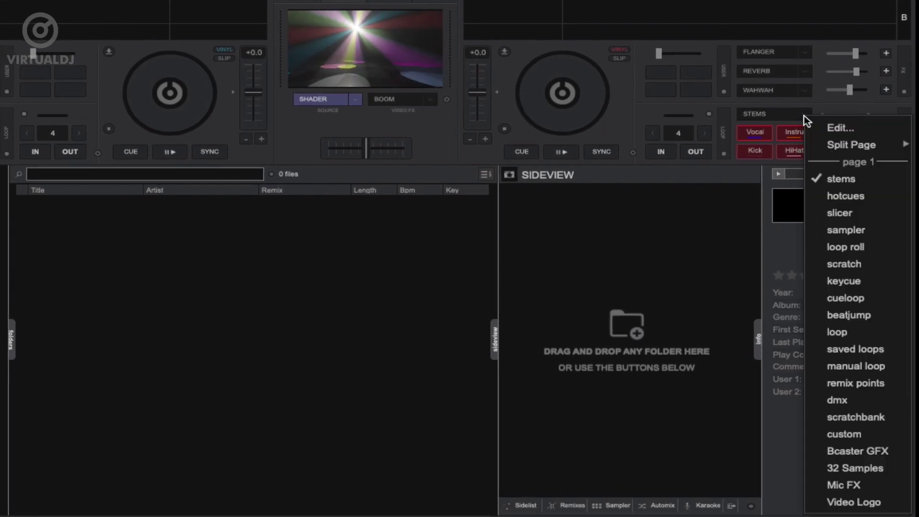
{"action": "left_click", "coordinate": [853, 504]}
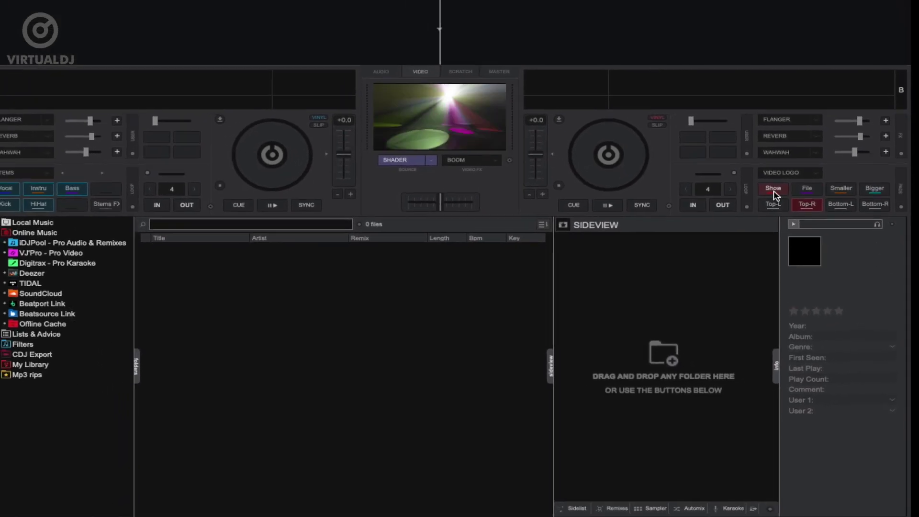
{"action": "left_click", "coordinate": [807, 188]}
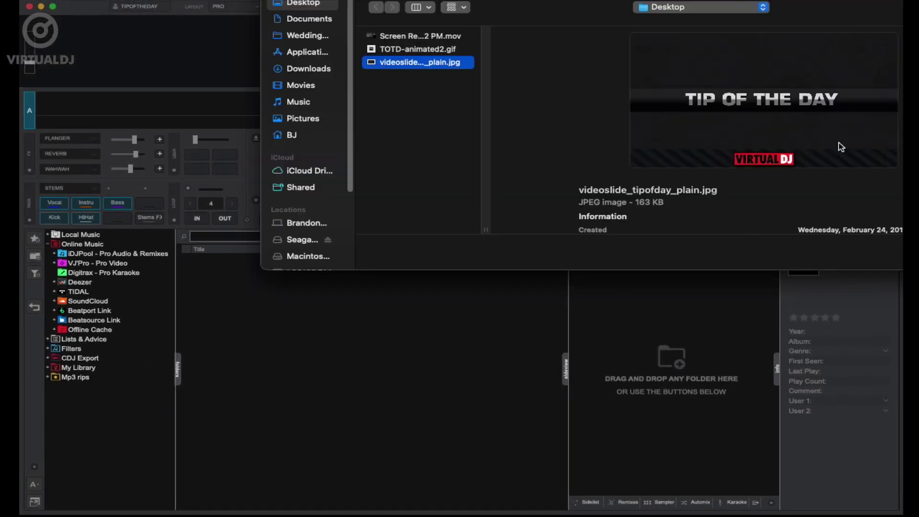
{"action": "left_click_drag", "start_coordinate": [830, 1], "coordinate": [590, 65]}
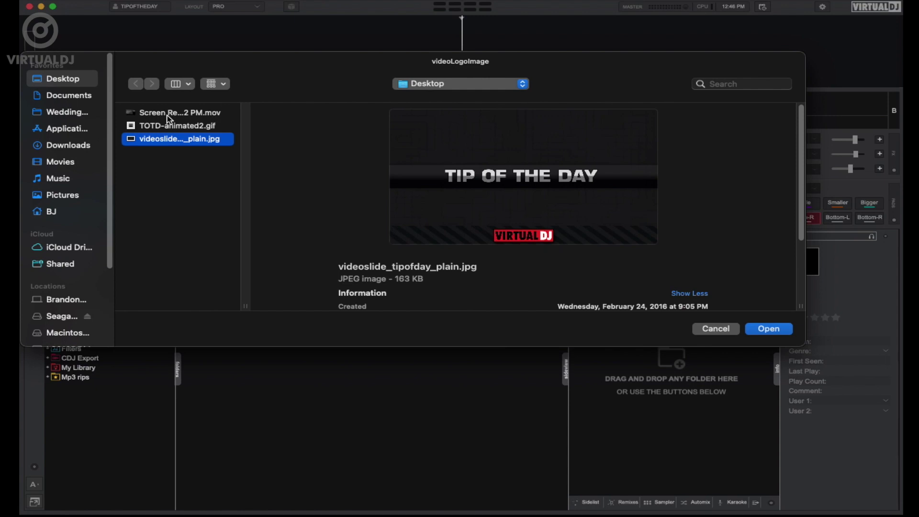
{"action": "left_click", "coordinate": [771, 330]}
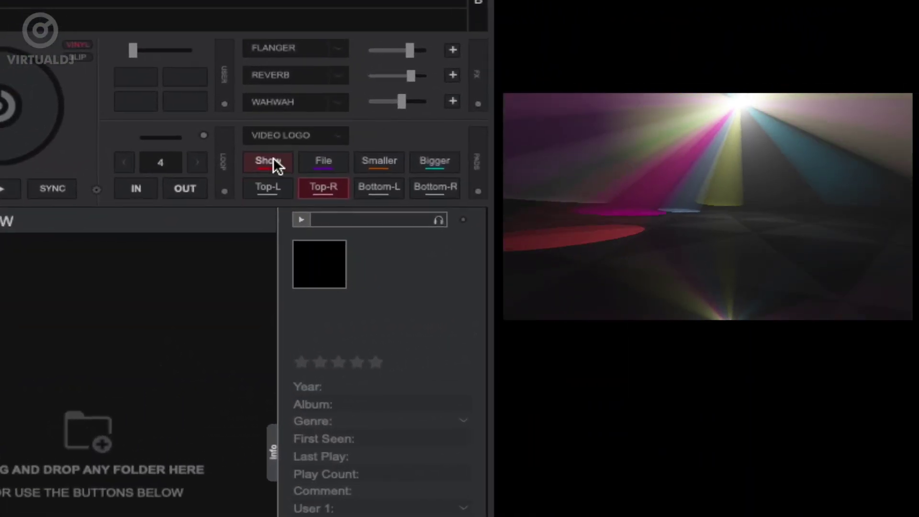
Show the logo, press Bigger then Smaller, and move it Top-L, Bottom-L, then Bottom-R
{"action": "left_click", "coordinate": [273, 161]}
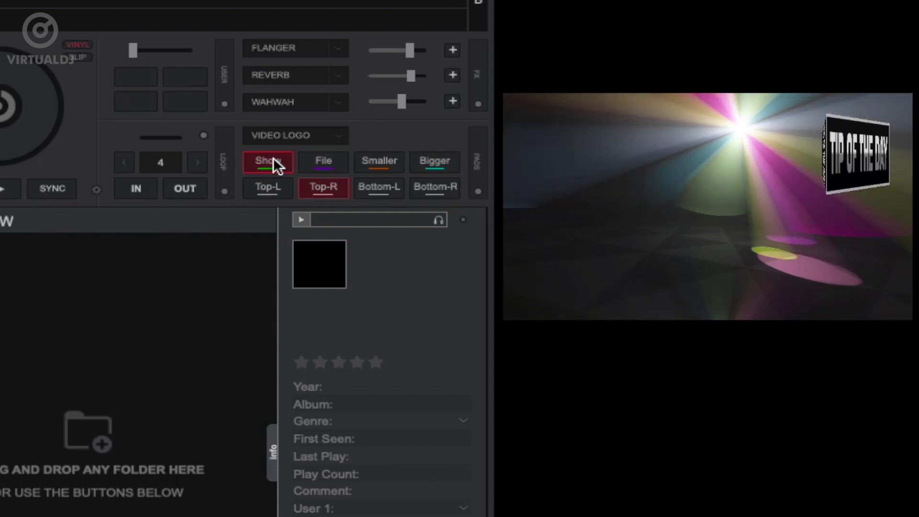
{"action": "left_click", "coordinate": [426, 161]}
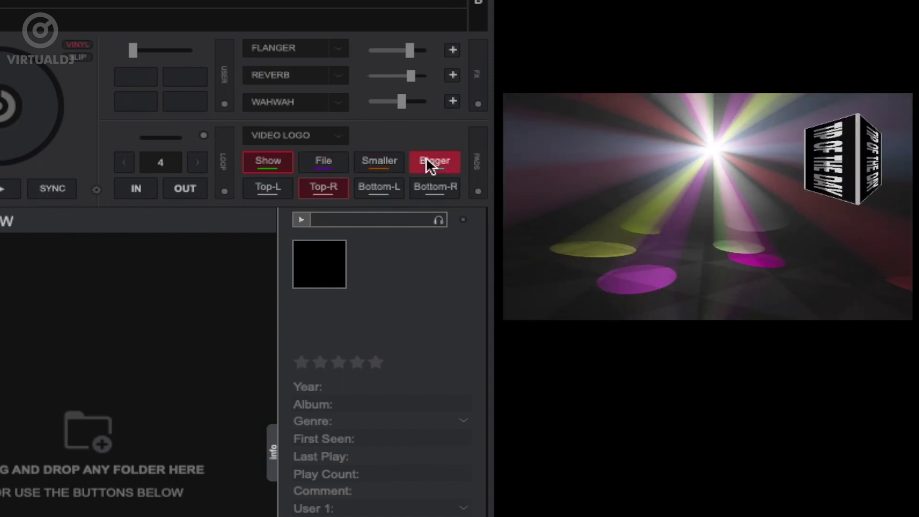
{"action": "left_click", "coordinate": [379, 161]}
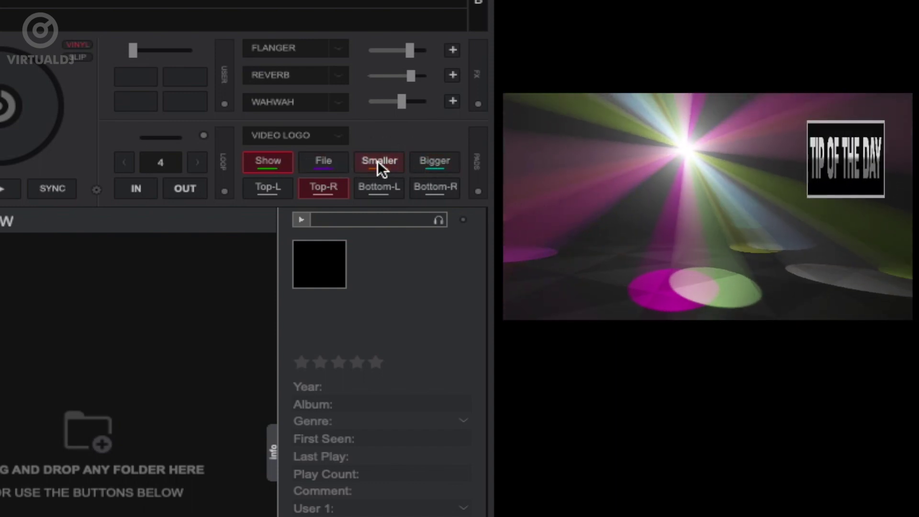
{"action": "left_click", "coordinate": [262, 188]}
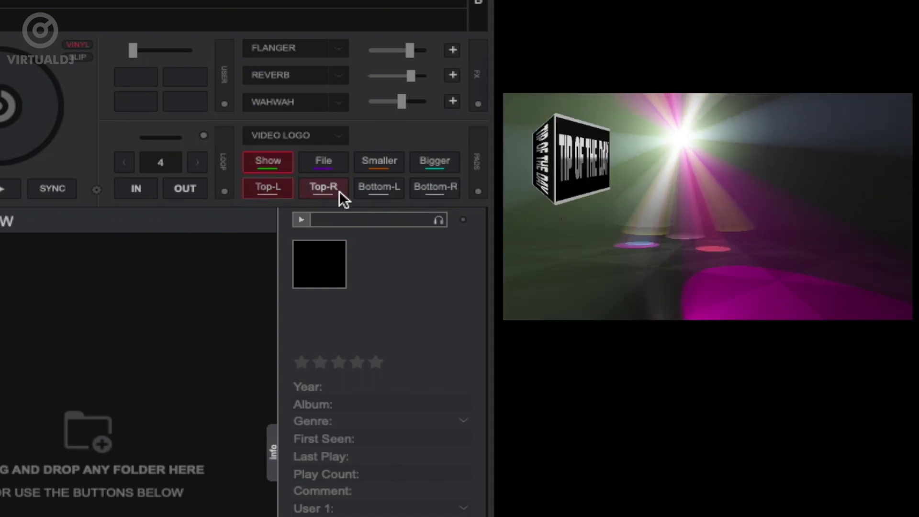
{"action": "left_click", "coordinate": [380, 190]}
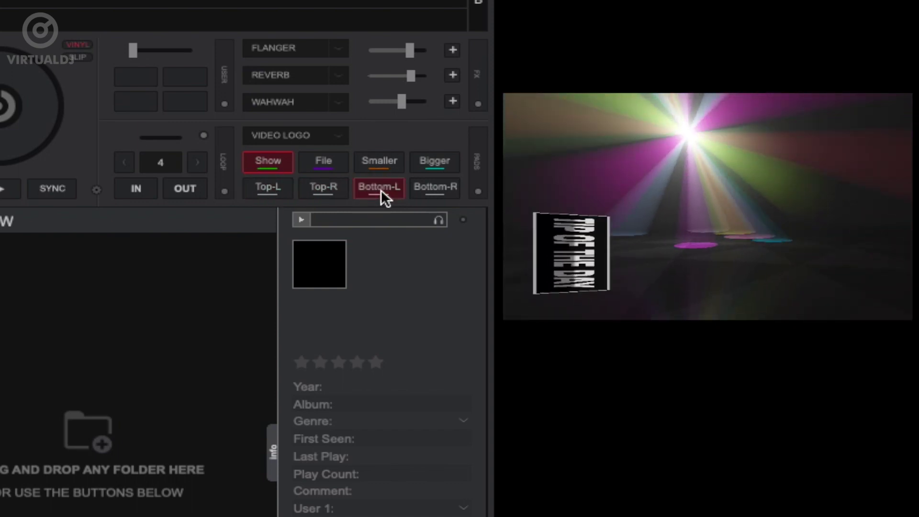
{"action": "left_click", "coordinate": [437, 189]}
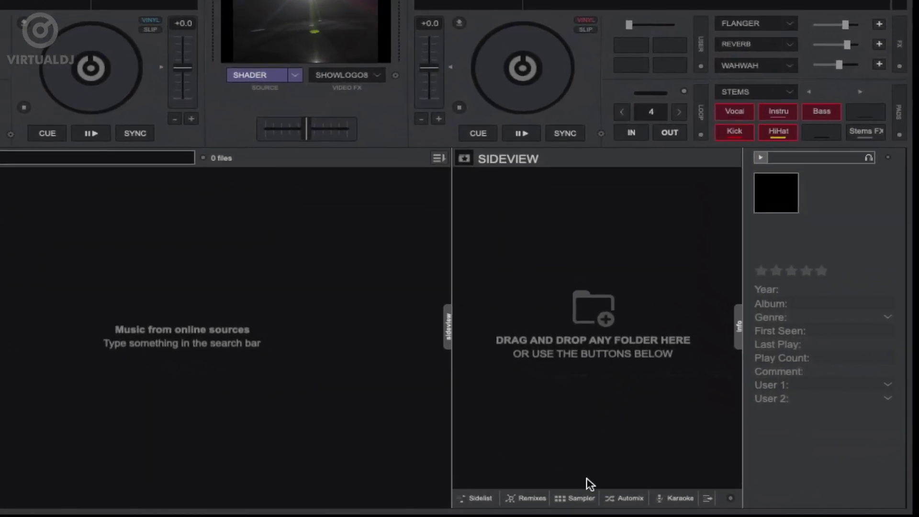
Drop TOTD-animated2.gif onto an empty pad in the Sampler and play it
{"action": "left_click", "coordinate": [511, 486]}
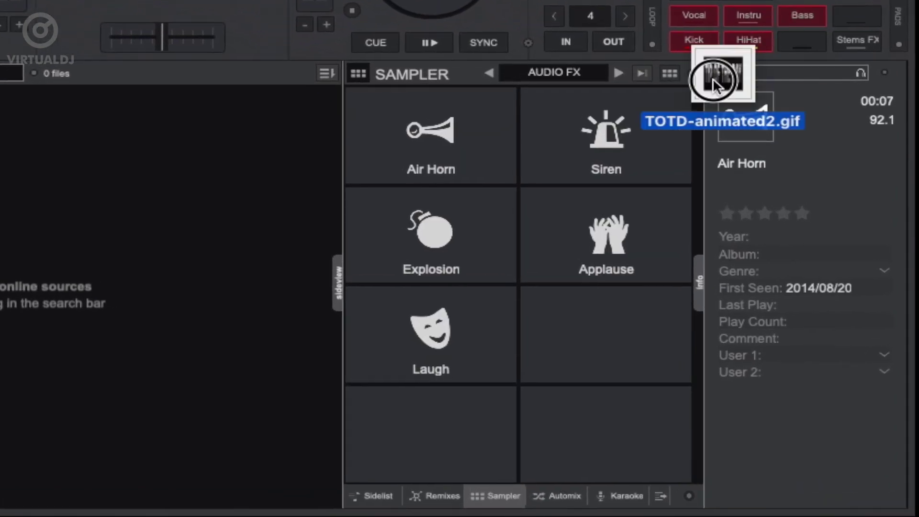
{"action": "left_click_drag", "start_coordinate": [714, 82], "coordinate": [594, 327]}
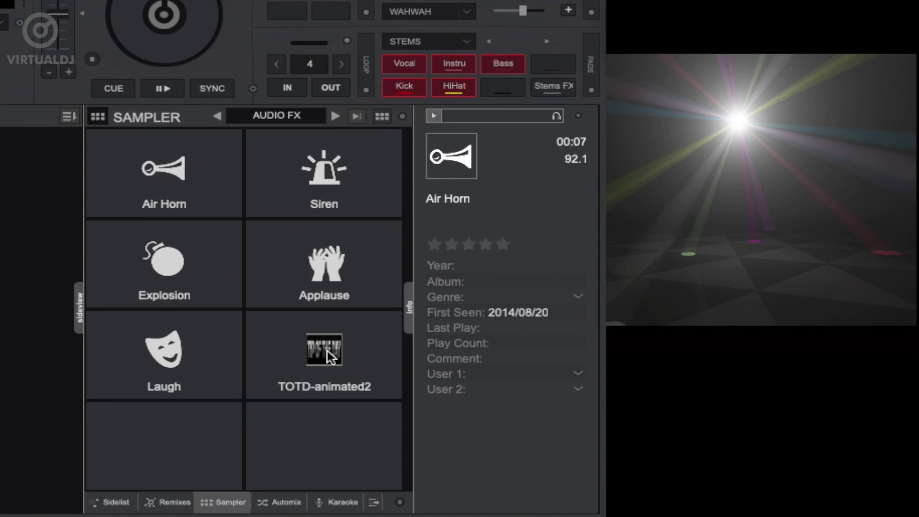
{"action": "left_click", "coordinate": [330, 356]}
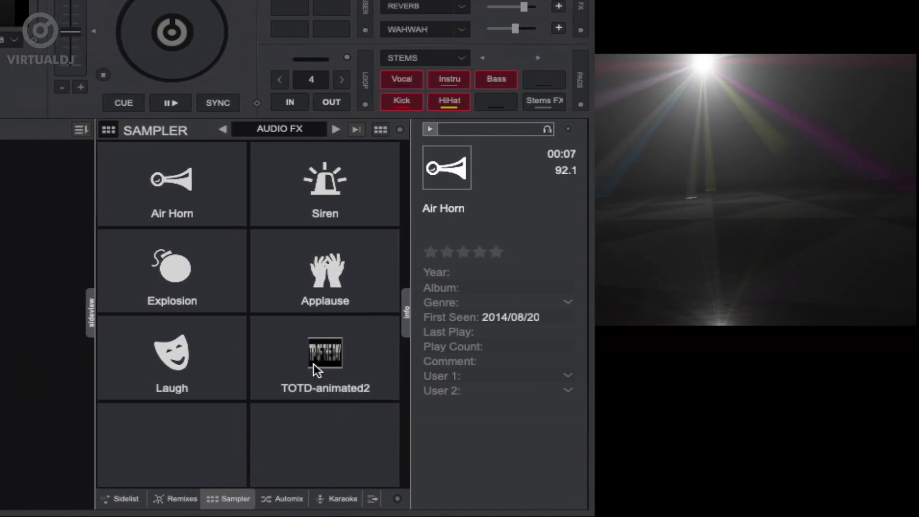
In TOTD-animated2's Sample Editor, shrink the cube video and move it to the top-right
{"action": "right_click", "coordinate": [316, 363]}
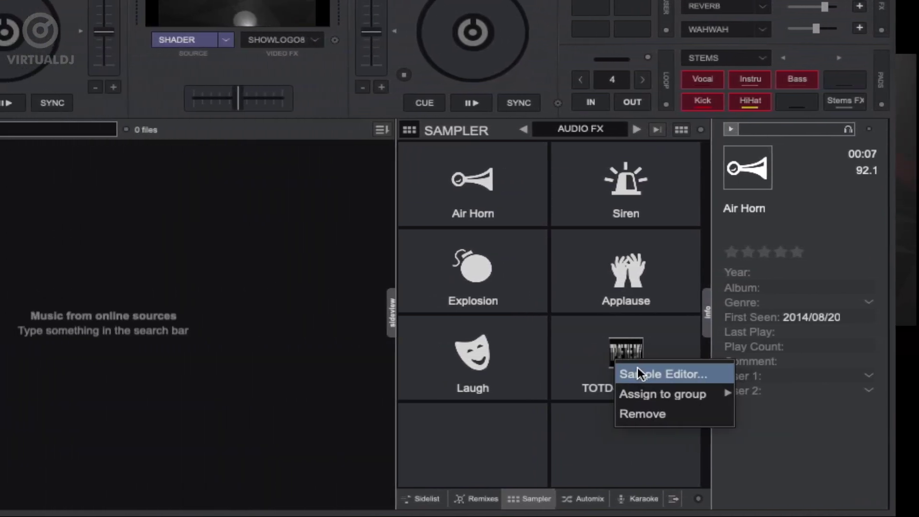
{"action": "left_click", "coordinate": [661, 374]}
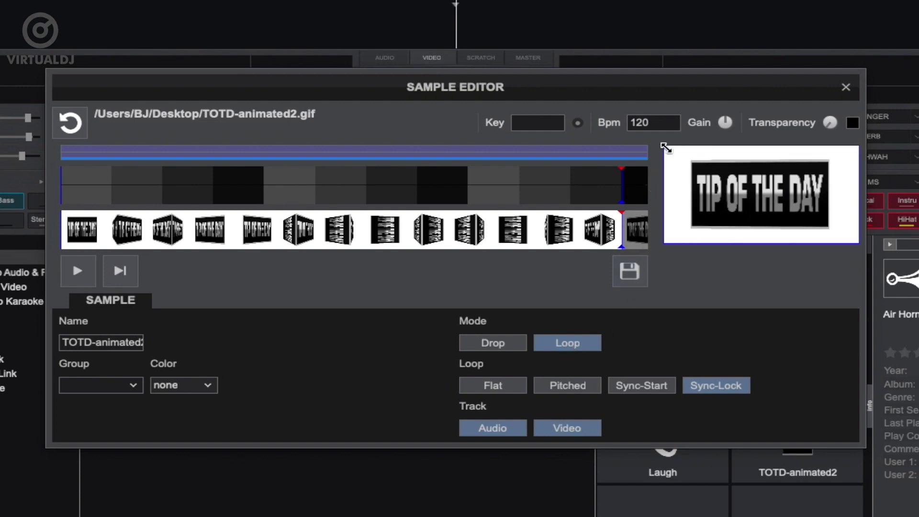
{"action": "left_click_drag", "start_coordinate": [678, 154], "coordinate": [708, 166]}
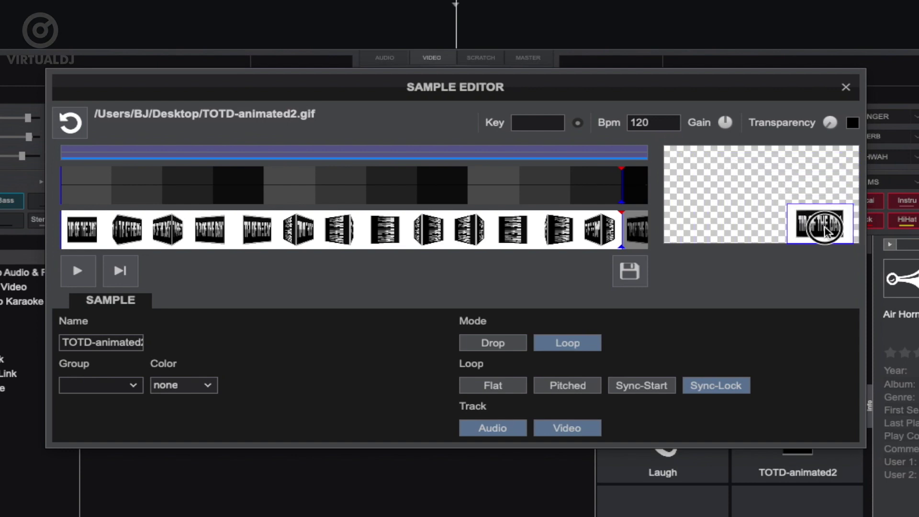
{"action": "left_click_drag", "start_coordinate": [824, 229], "coordinate": [817, 201]}
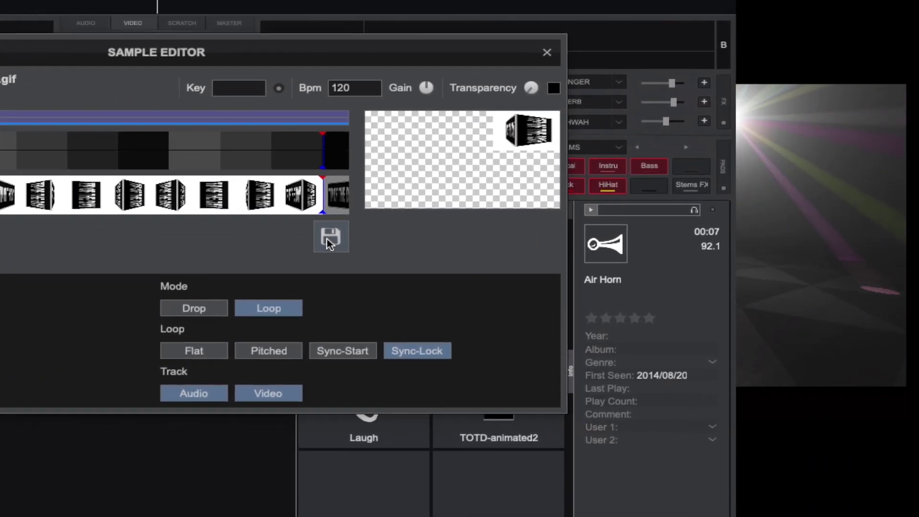
Save the TOTD-animated2 sample's new size and position, then play it as a looping pad
{"action": "left_click", "coordinate": [628, 275]}
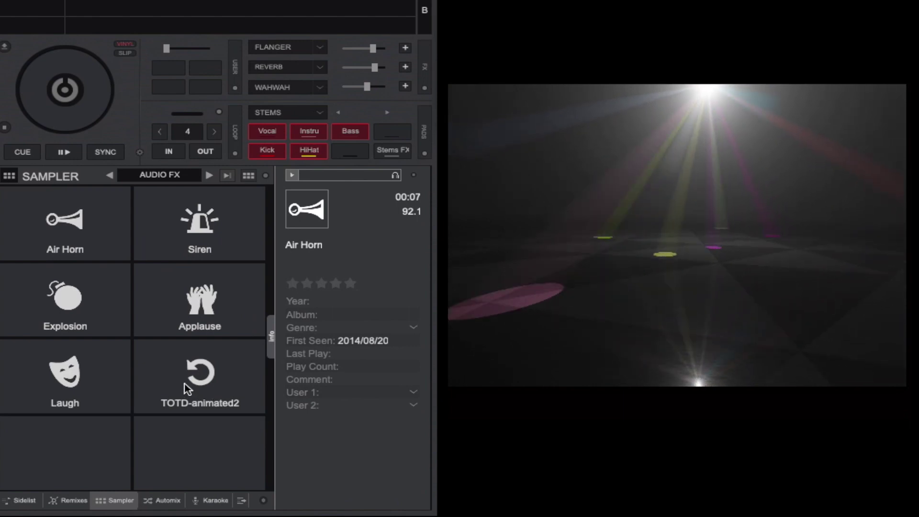
{"action": "left_click", "coordinate": [190, 379]}
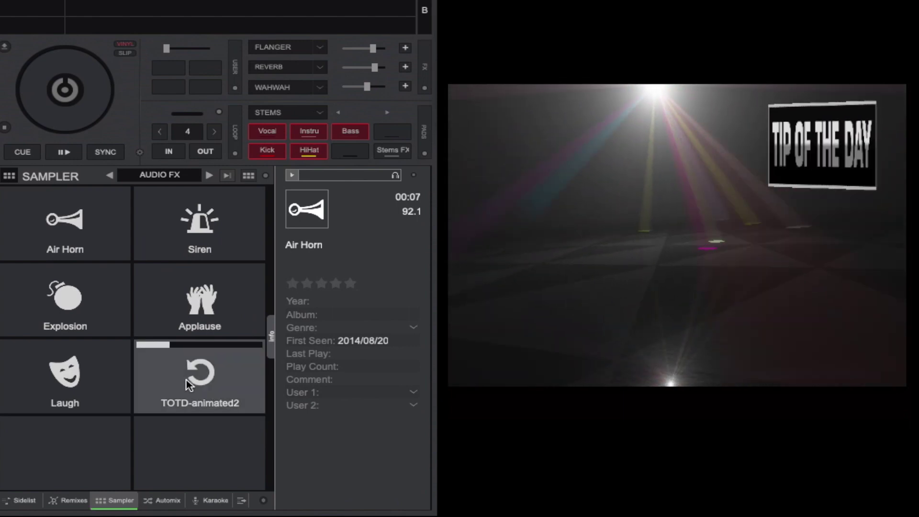